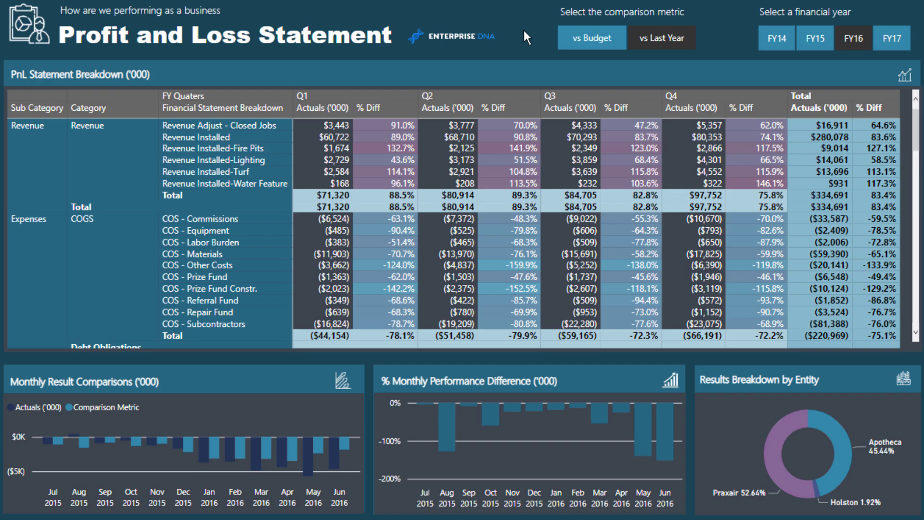
Step: Switch the comparison between Budget and Last Year and the year between FY15 and FY16, ending on FY16 vs Budget
mouse_move(516, 85)
left_click(610, 38)
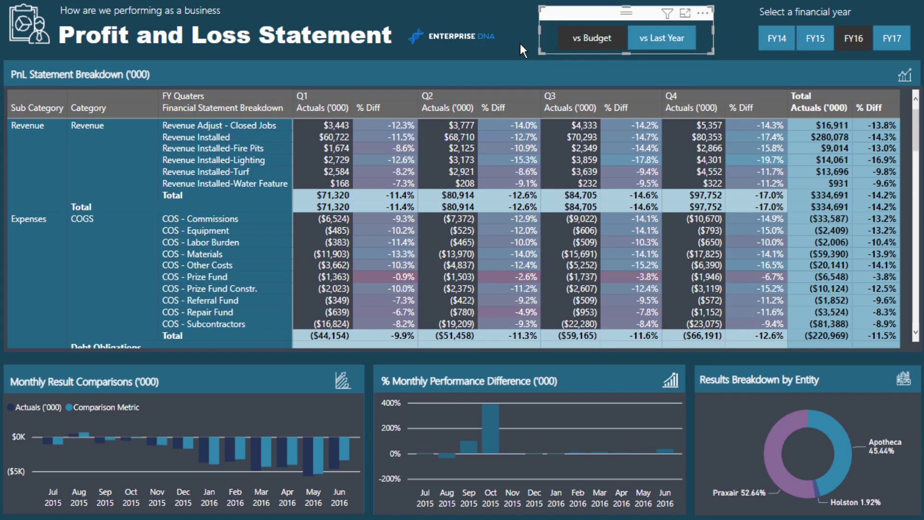
left_click(659, 39)
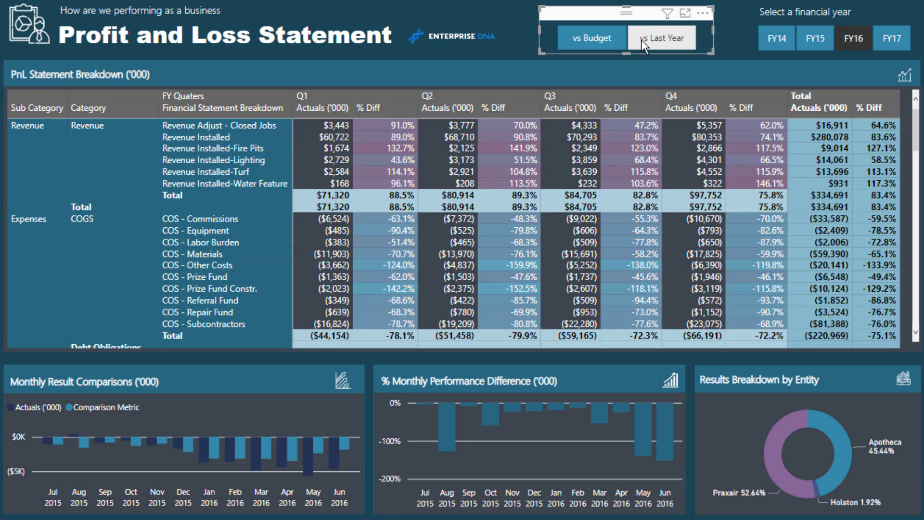
left_click(611, 40)
left_click(813, 33)
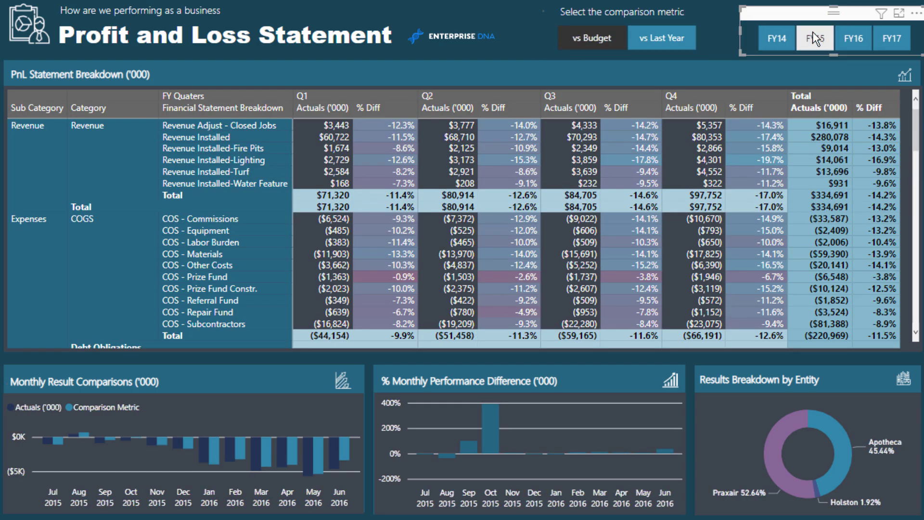
left_click(853, 37)
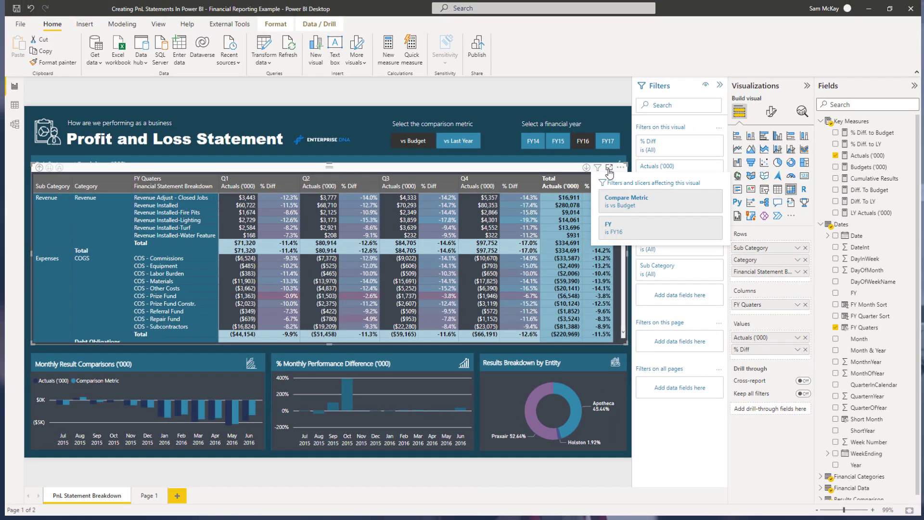
Step: Focus the P&L matrix, cross-highlight Revenue, COGS, Depreciation Expense, then COGS, and return to the report
left_click(608, 168)
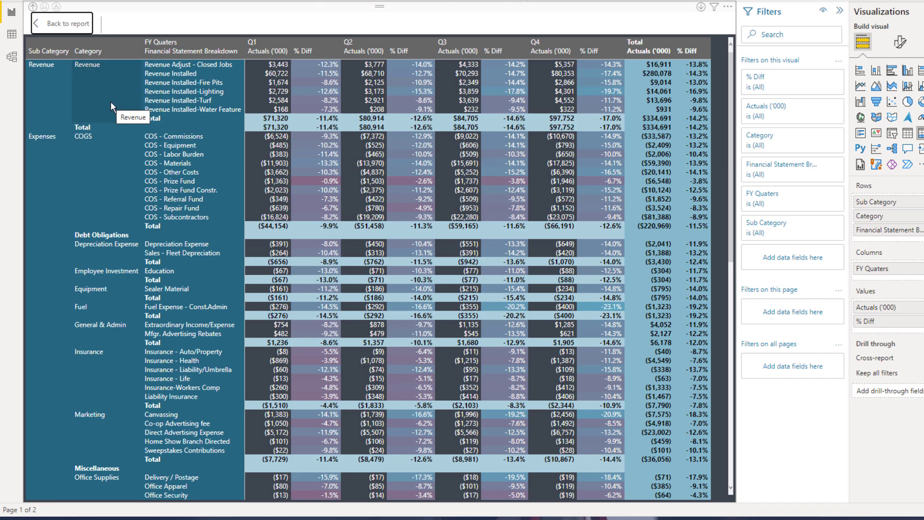
left_click(110, 102)
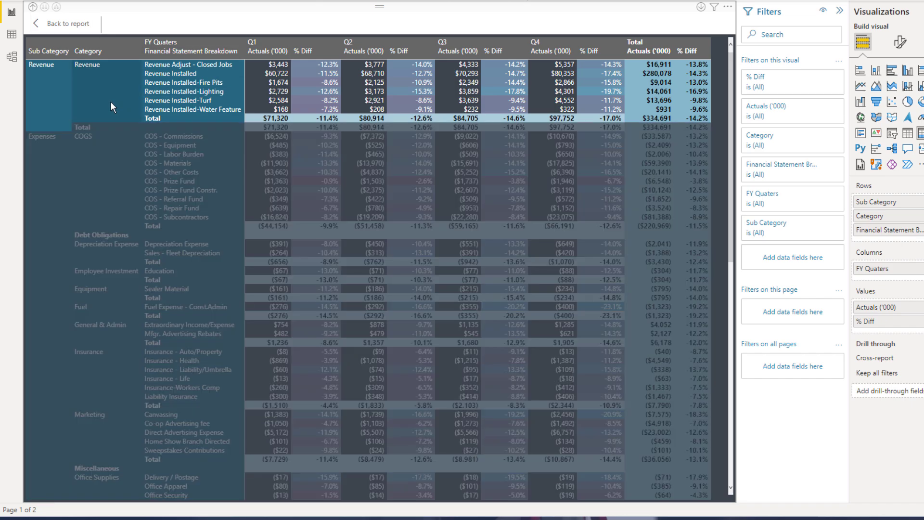
left_click(110, 143)
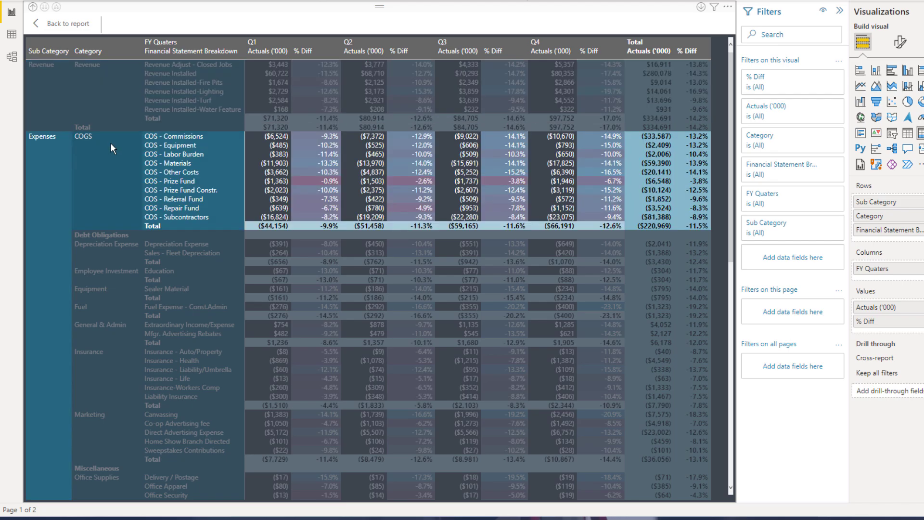
left_click(104, 253)
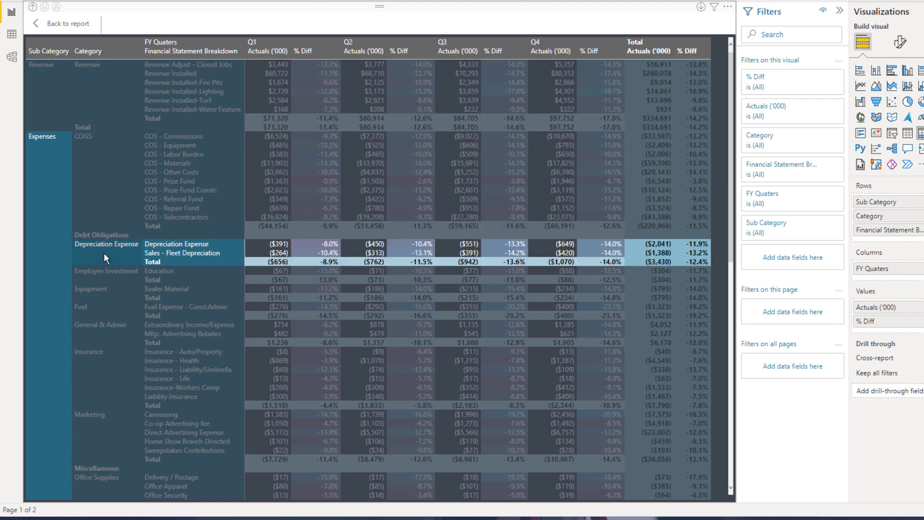
left_click(112, 190)
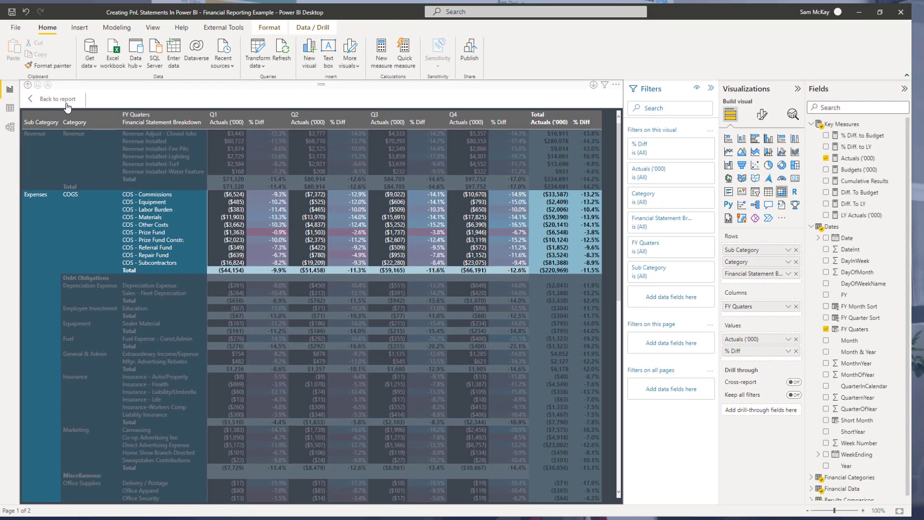
left_click(66, 102)
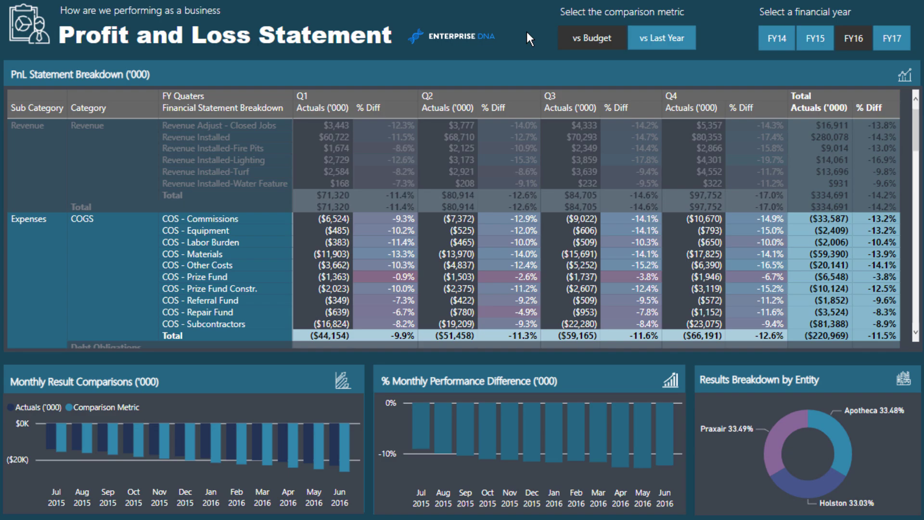
Step: Toggle the COGS and Revenue row highlights on and off, leaving no rows selected
left_click(108, 267)
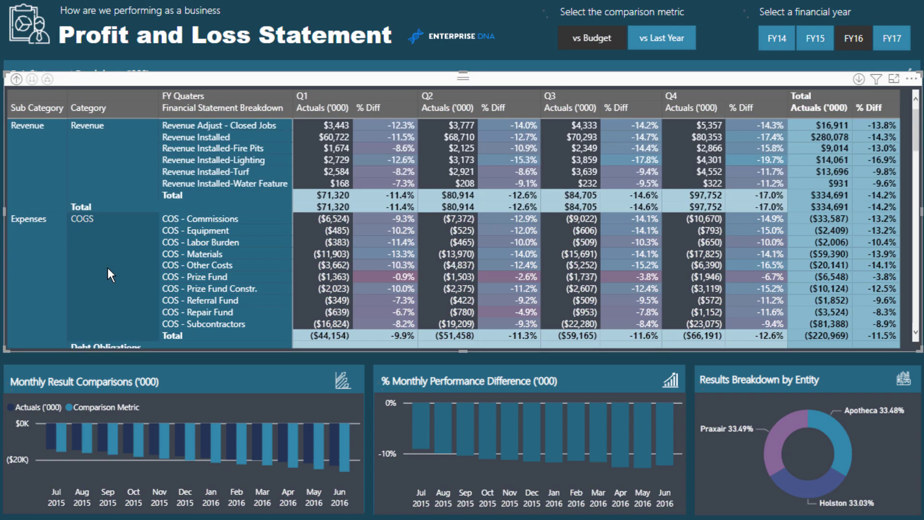
left_click(107, 268)
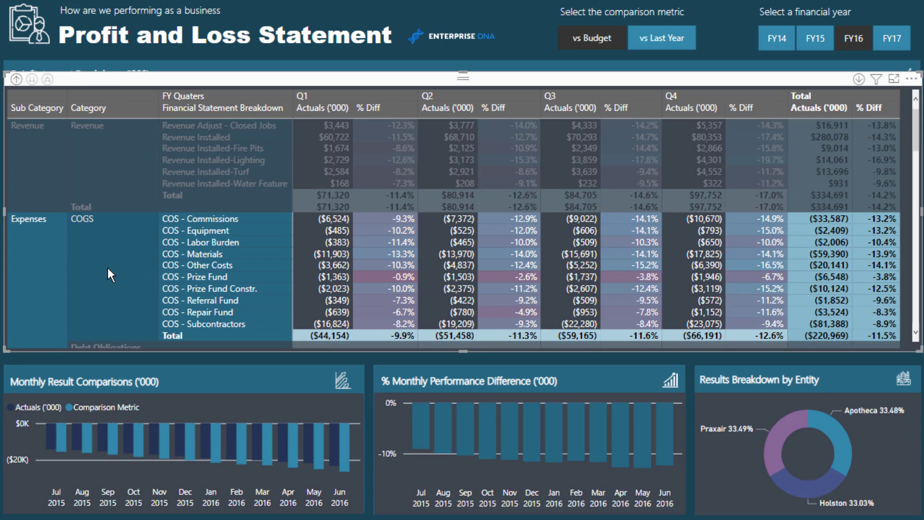
left_click(108, 268)
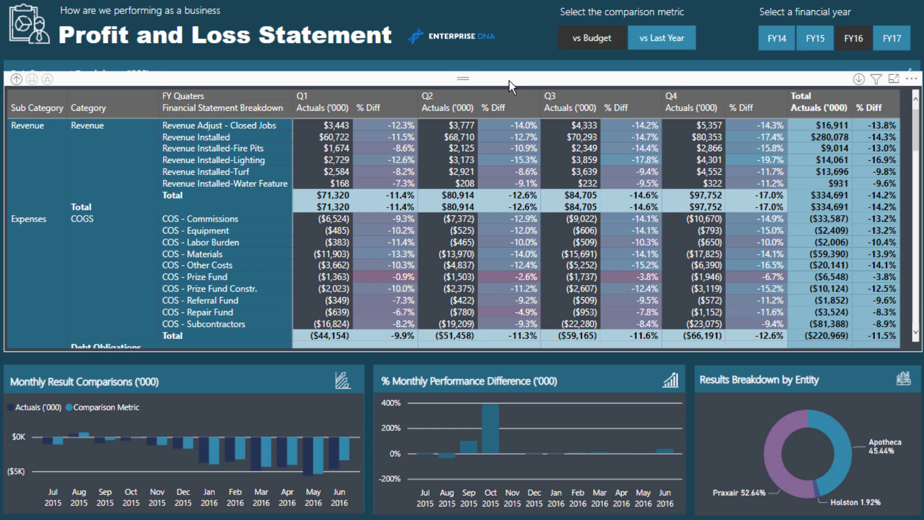
left_click(136, 154)
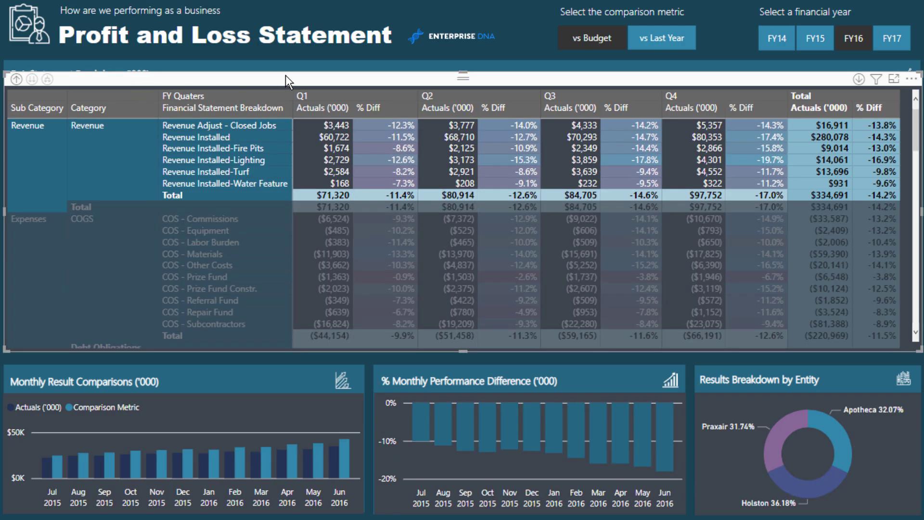
left_click(131, 135)
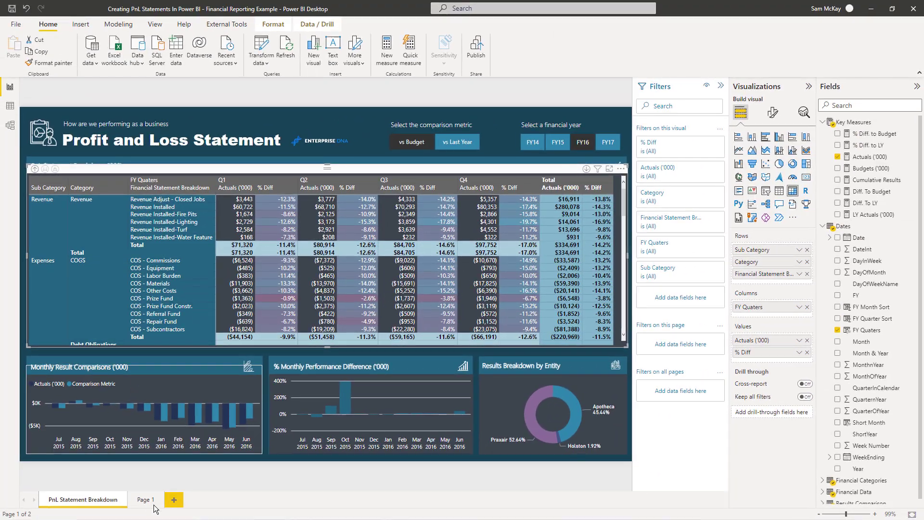
Step: Add an empty matrix to Page 1, center and enlarge it, then switch to Model view
left_click(153, 503)
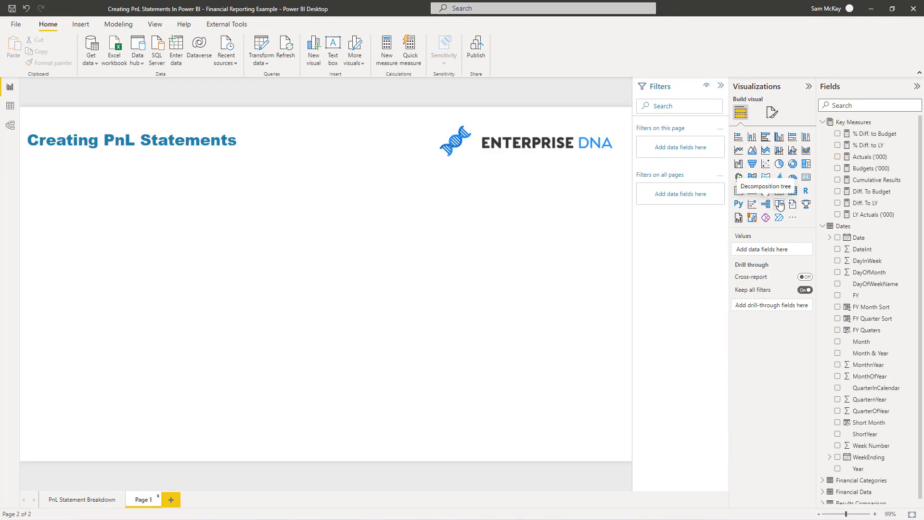
left_click(793, 190)
left_click_drag(149, 221, 220, 206)
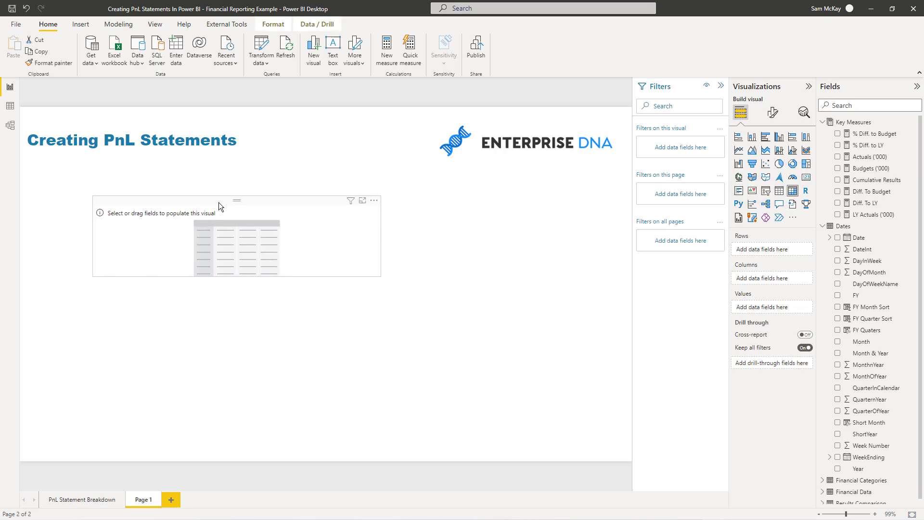
left_click_drag(383, 277, 502, 396)
left_click_drag(352, 202, 372, 195)
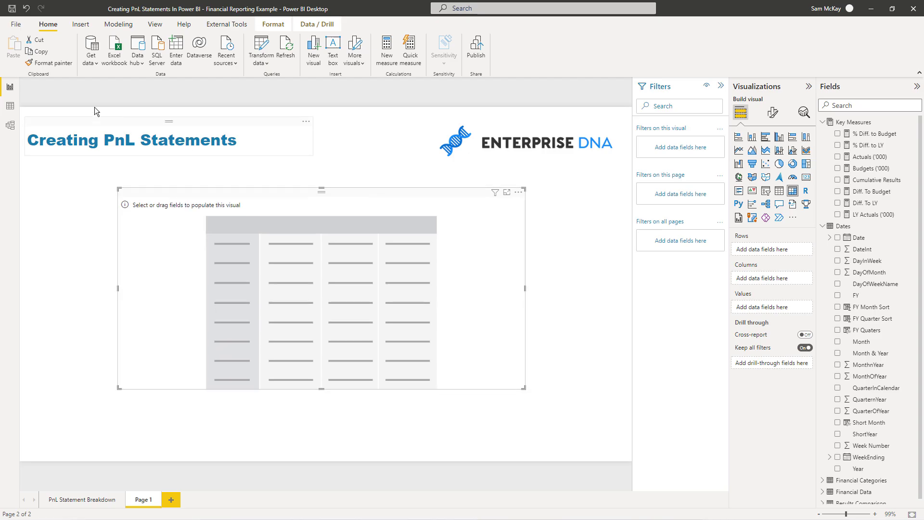
left_click(11, 124)
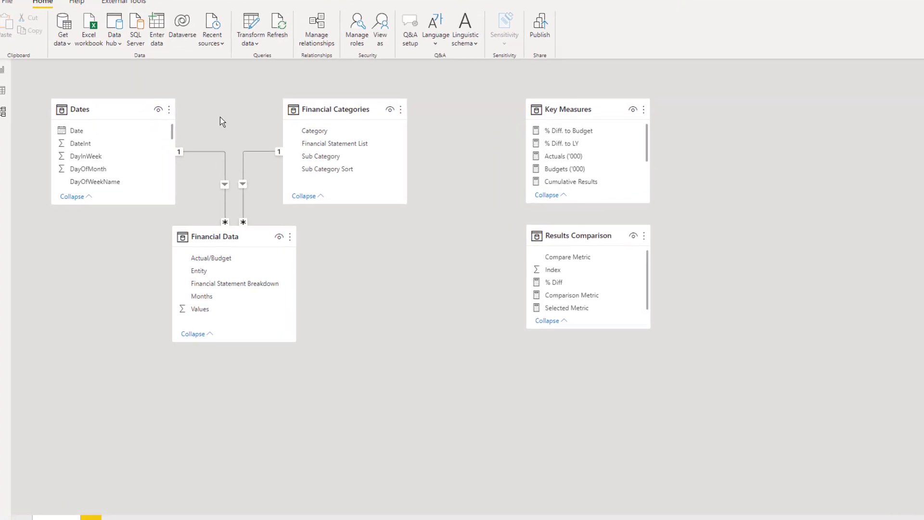
Step: Inspect the Financial Categories and Financial Data tables, then show Financial Data's rows in Data view
left_click(328, 122)
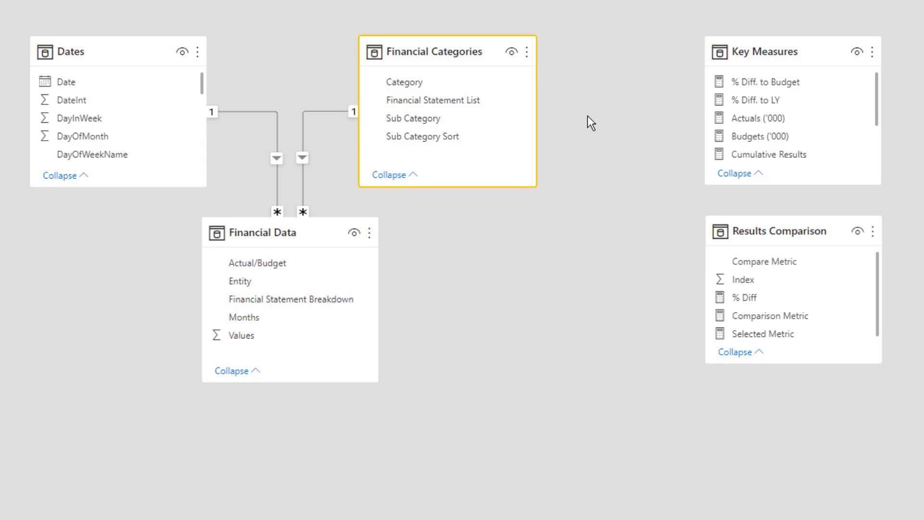
left_click(268, 226)
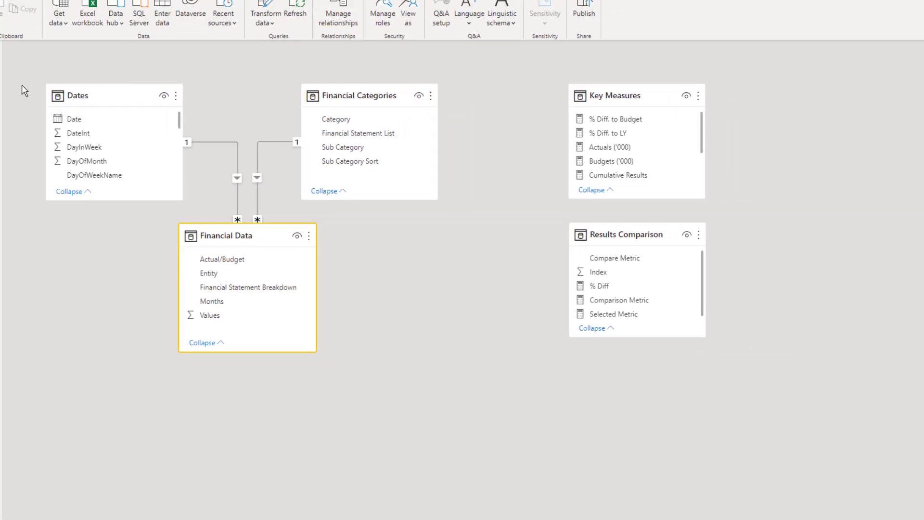
left_click(10, 106)
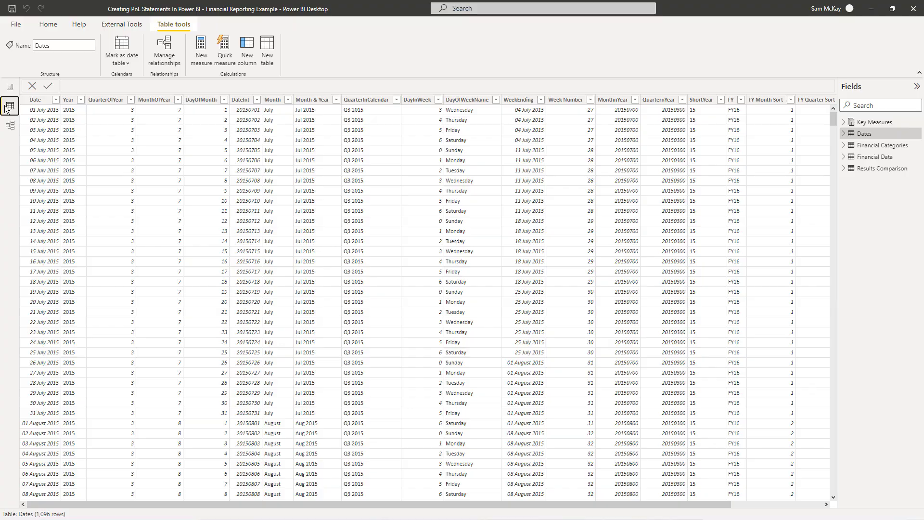
left_click(848, 157)
left_click(848, 156)
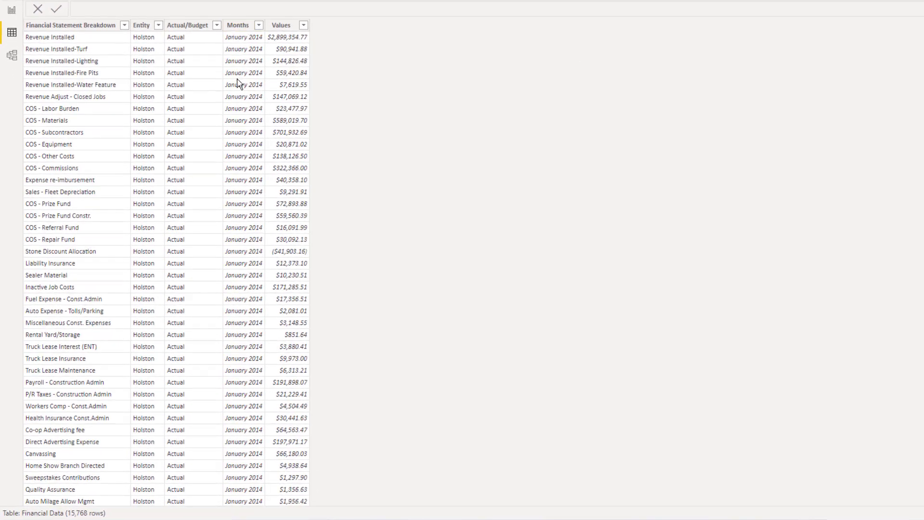
scroll(268, 240, "down", 5)
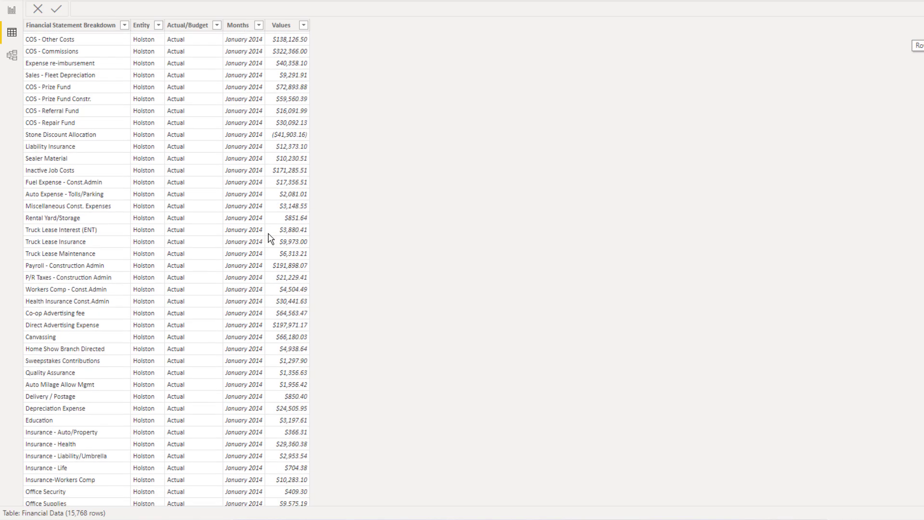
scroll(268, 239, "down", 2)
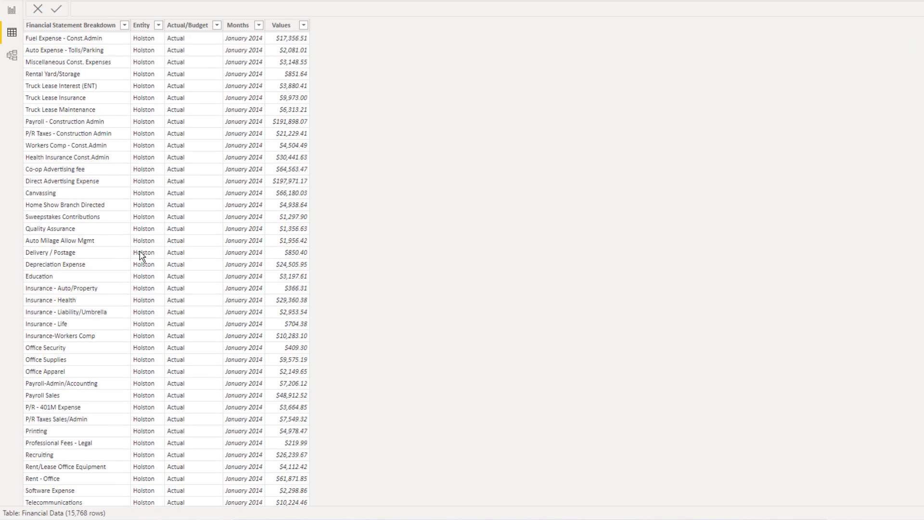
scroll(145, 256, "down", 6)
scroll(231, 212, "down", 10)
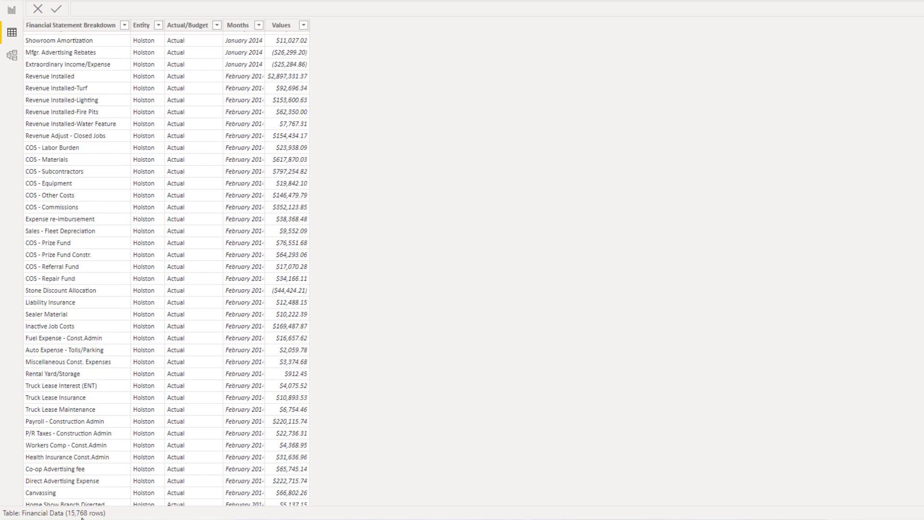
Step: Add Sub Category, Category and Financial Statement List to the Page 1 matrix rows
left_click(14, 12)
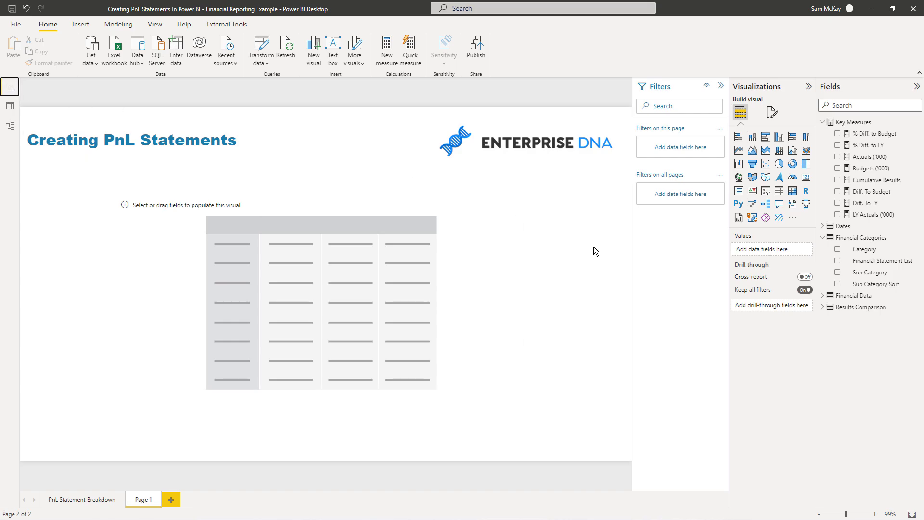
left_click(444, 209)
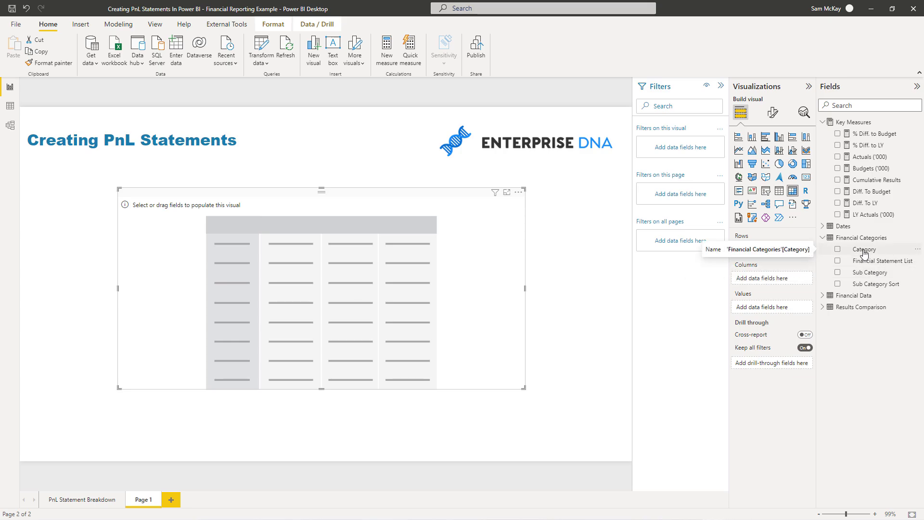
left_click_drag(867, 271, 779, 249)
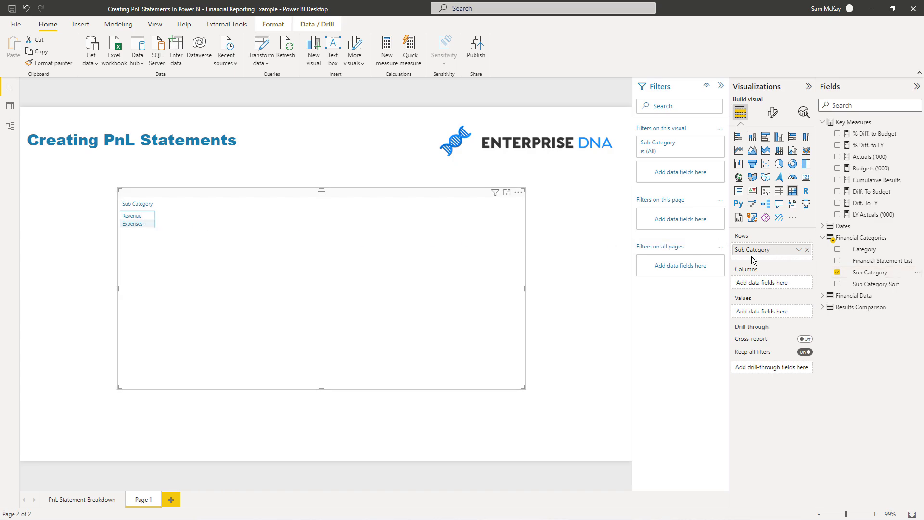
left_click_drag(861, 249, 758, 253)
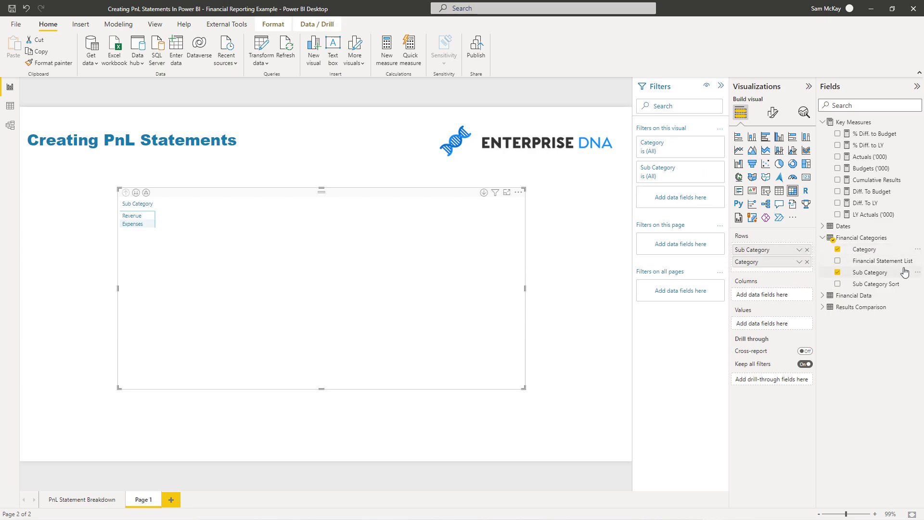
left_click_drag(886, 264, 799, 267)
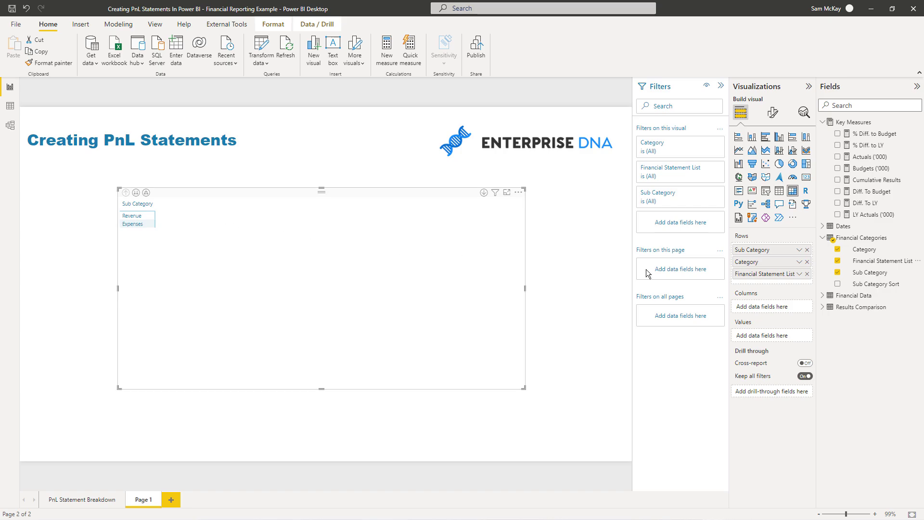
Step: Add Actuals ('000) and Budgets ('000) as matrix values and close the formula bar
left_click(878, 159)
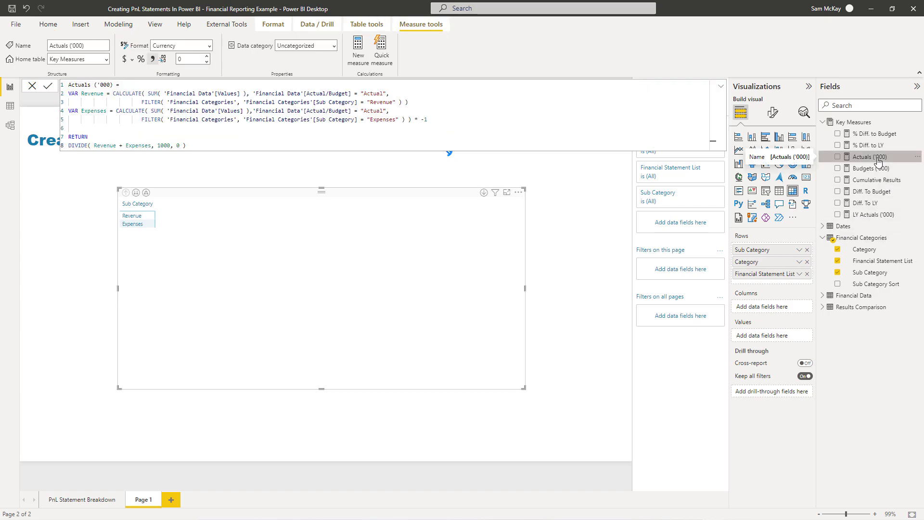
left_click_drag(861, 160, 775, 337)
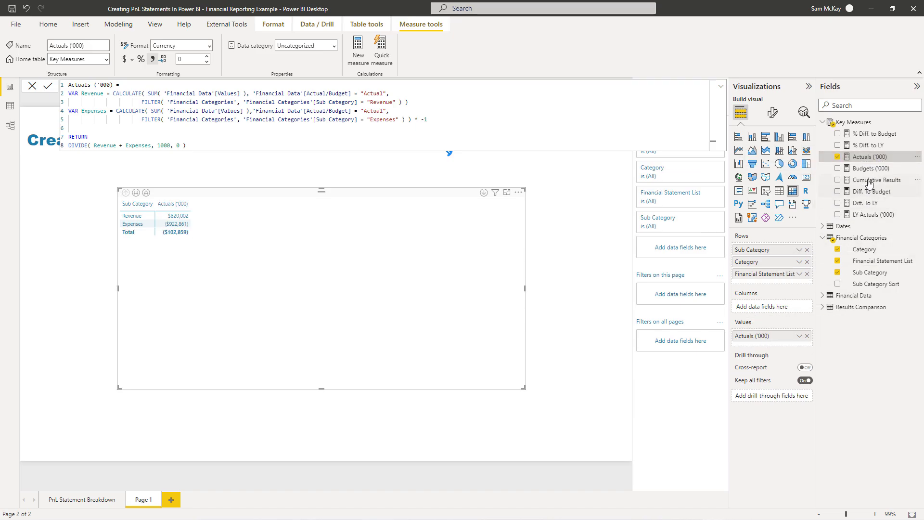
left_click_drag(869, 169, 775, 341)
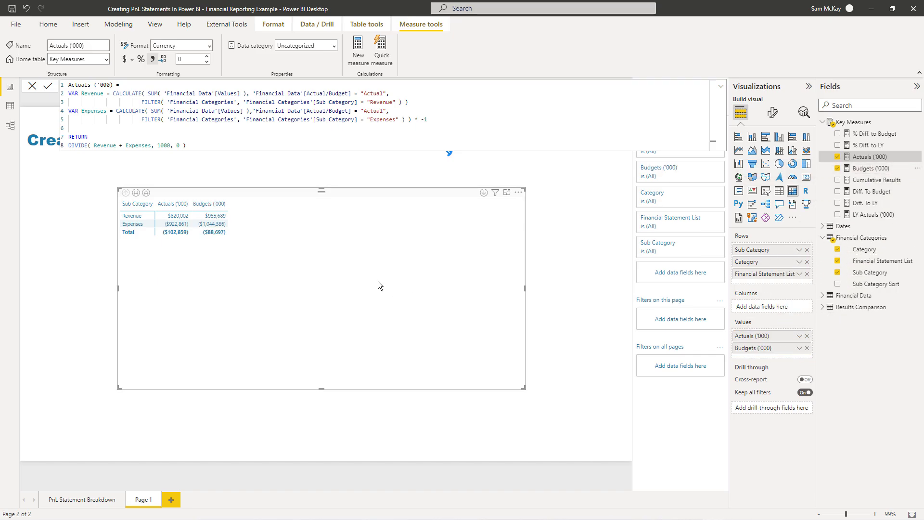
left_click(297, 235)
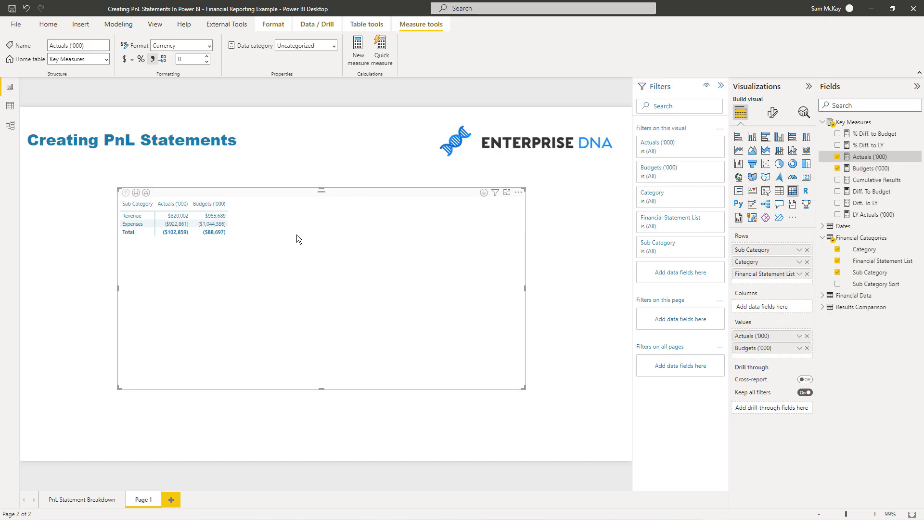
left_click(822, 226)
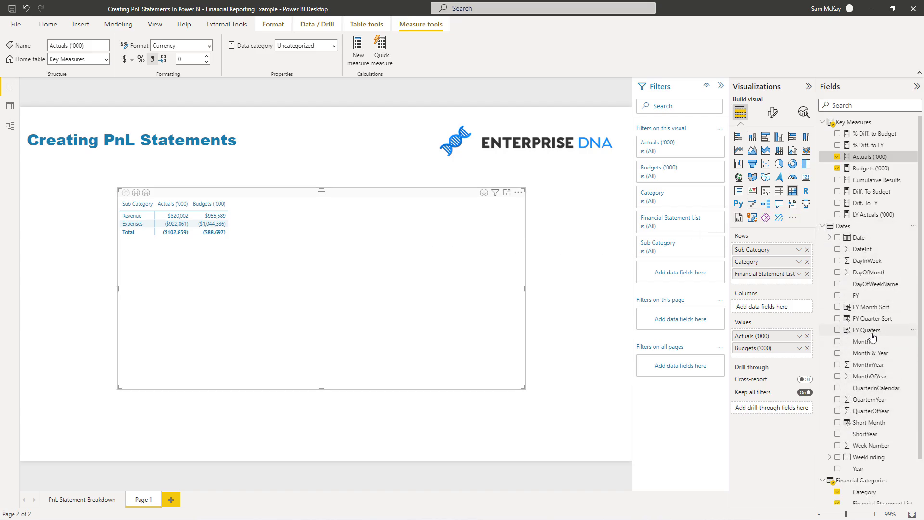
Step: Place FY Quaters across the matrix columns and move the matrix up and left
left_click_drag(869, 330, 785, 311)
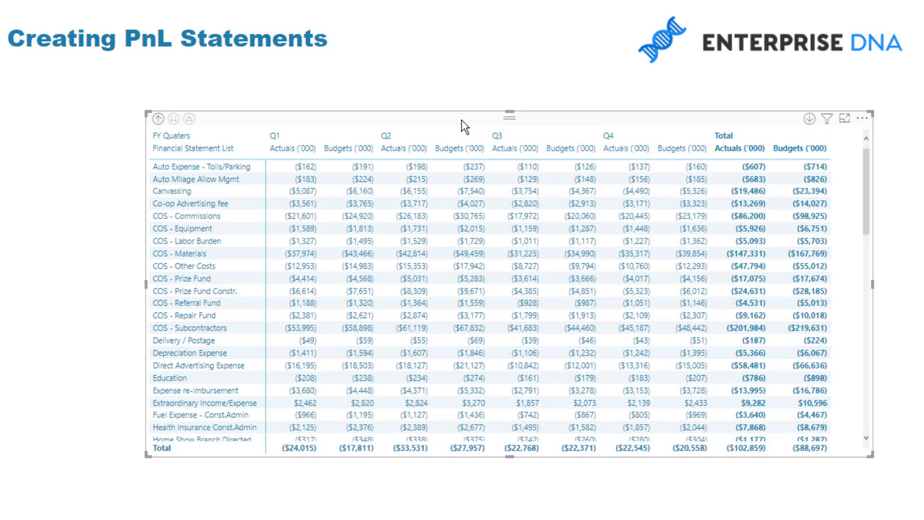
left_click_drag(461, 121, 455, 116)
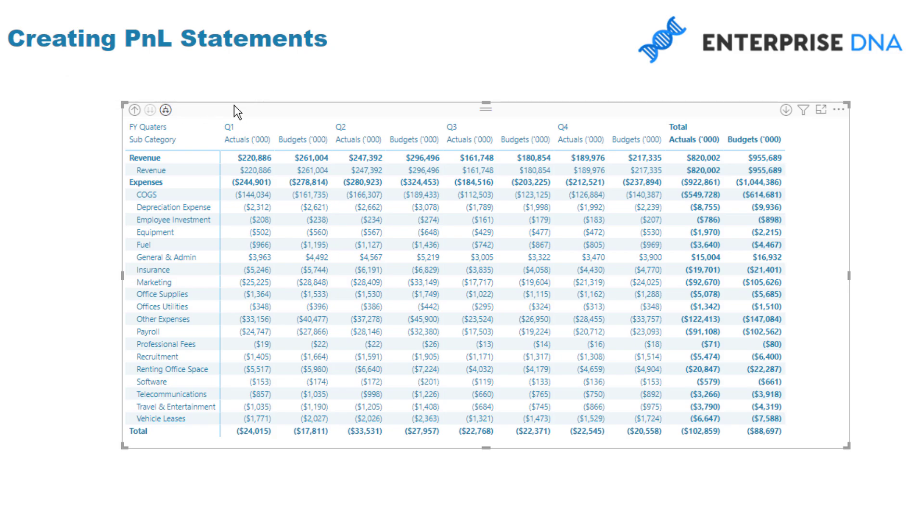
Step: Expand the matrix one row level to show statement lines and stretch it taller
left_click(166, 111)
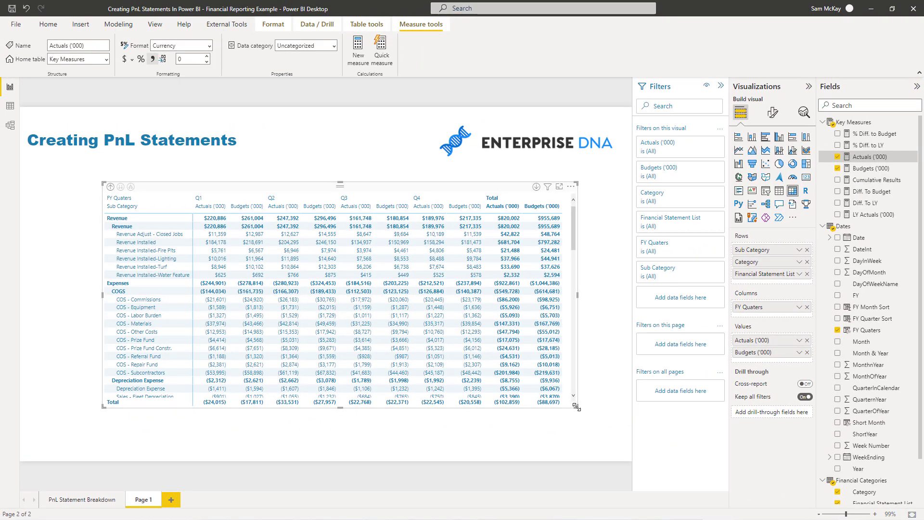
left_click_drag(848, 447, 851, 494)
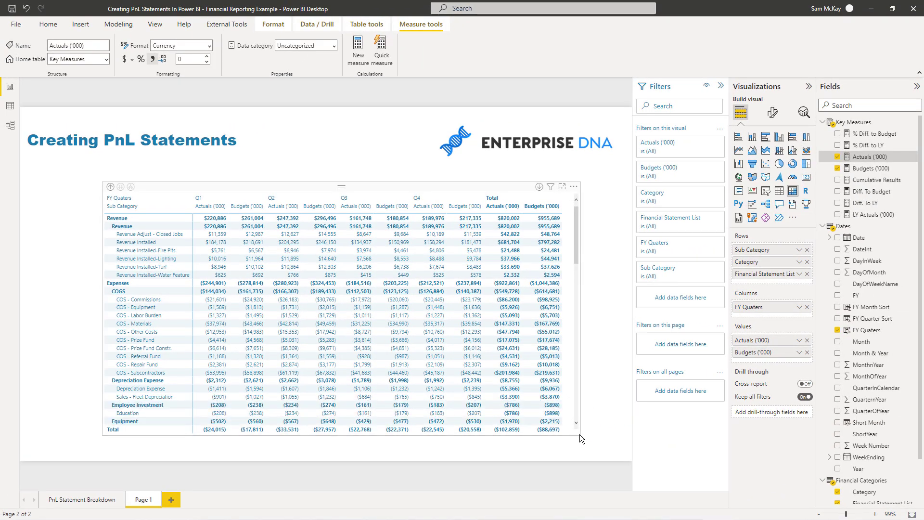
left_click(81, 501)
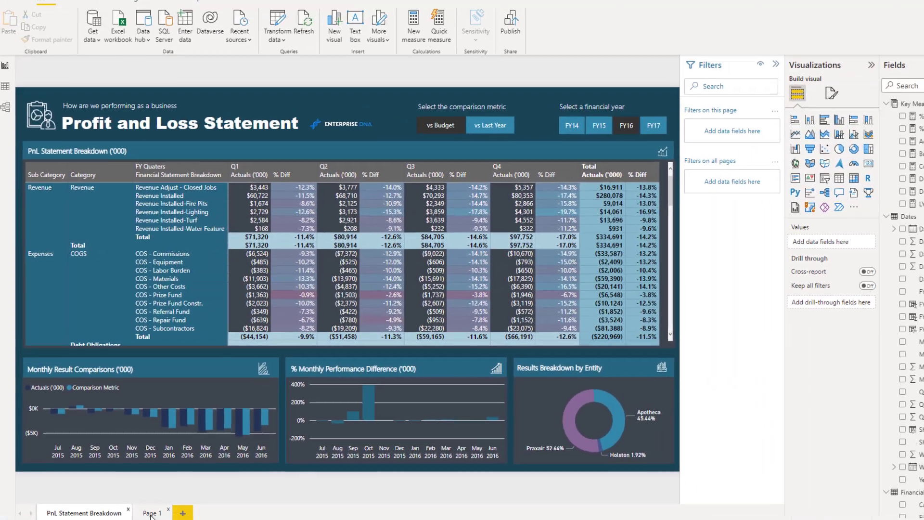
left_click(144, 501)
key("ctrl+v")
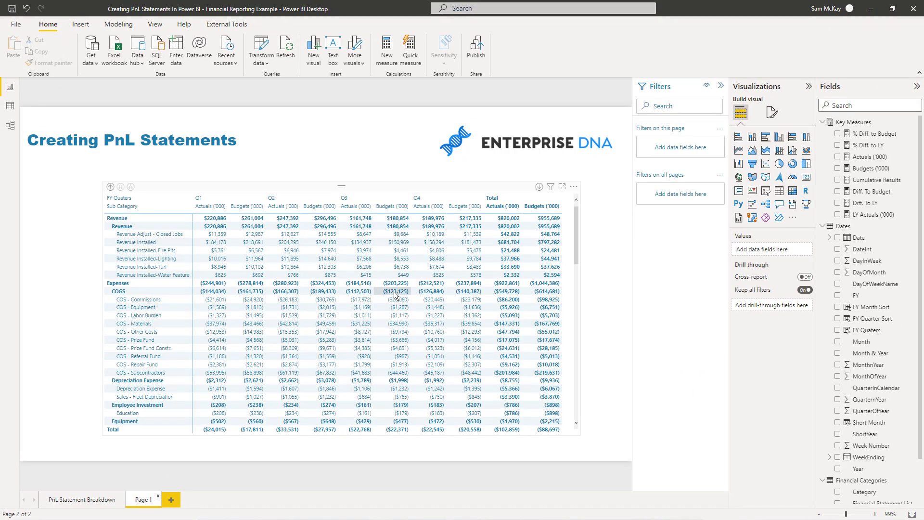
Step: Turn Stepped layout off in the matrix's Row headers options
left_click(378, 191)
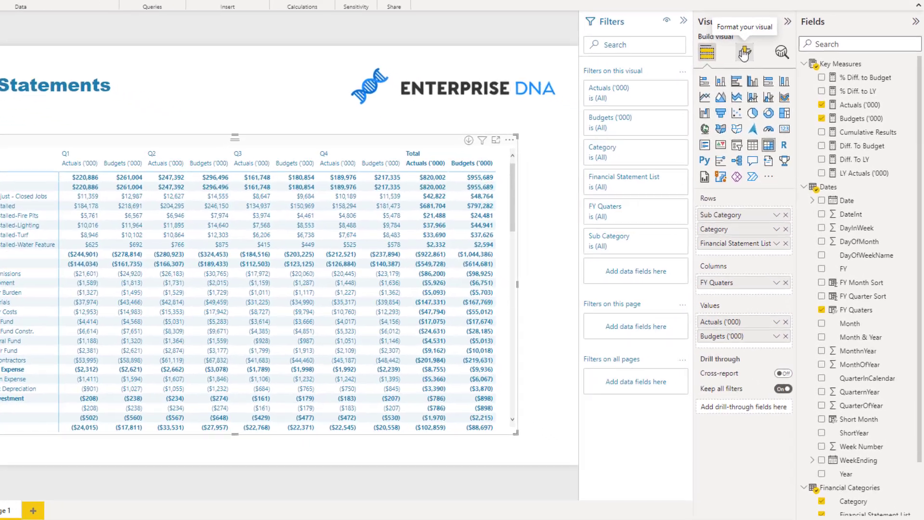
left_click(773, 112)
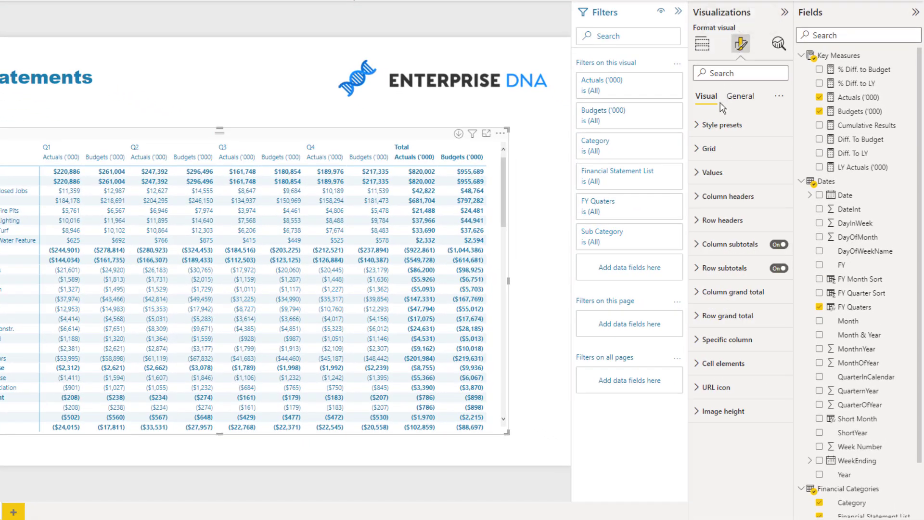
left_click(697, 222)
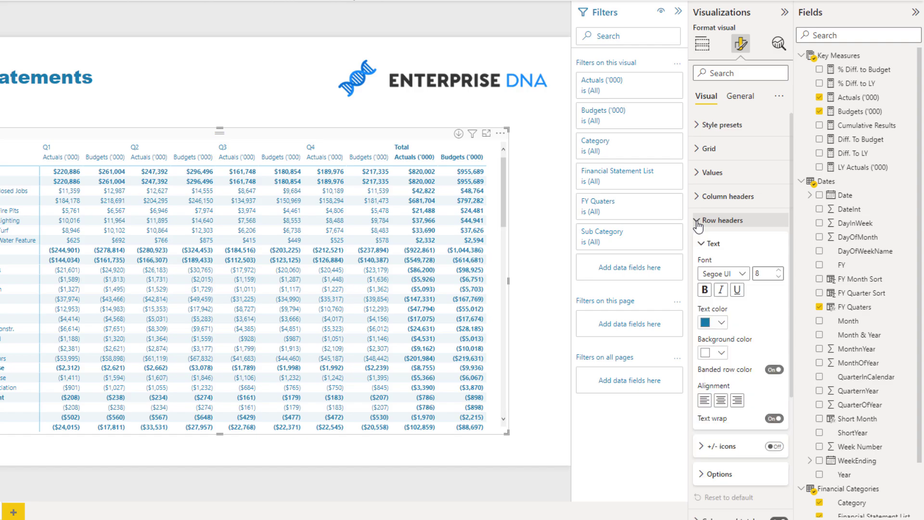
scroll(703, 269, "down", 4)
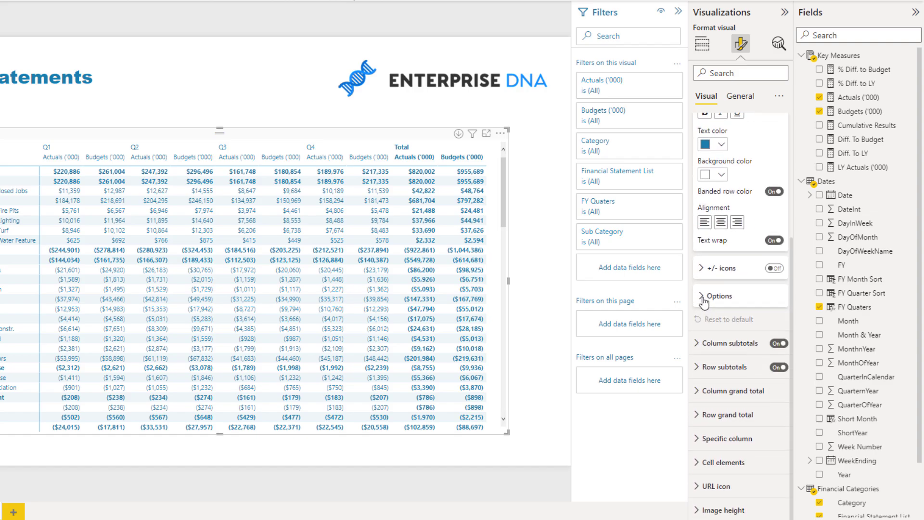
left_click(703, 299)
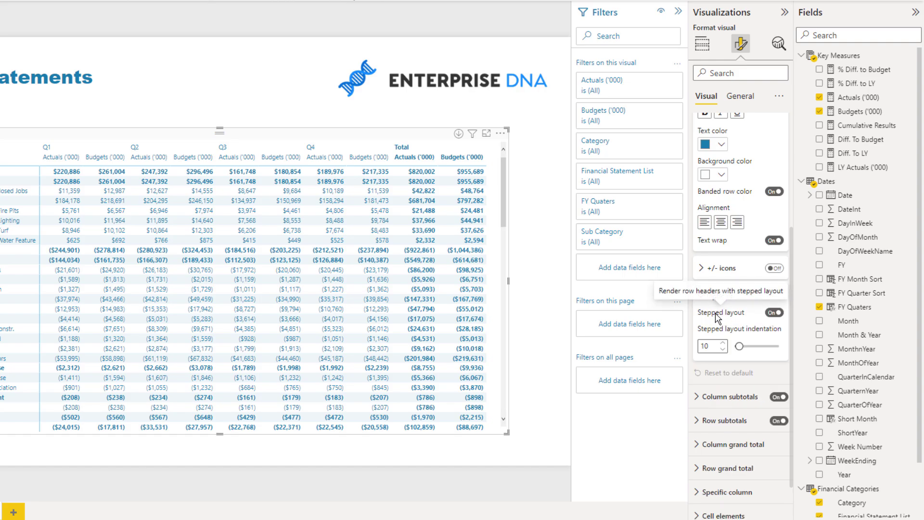
left_click(772, 313)
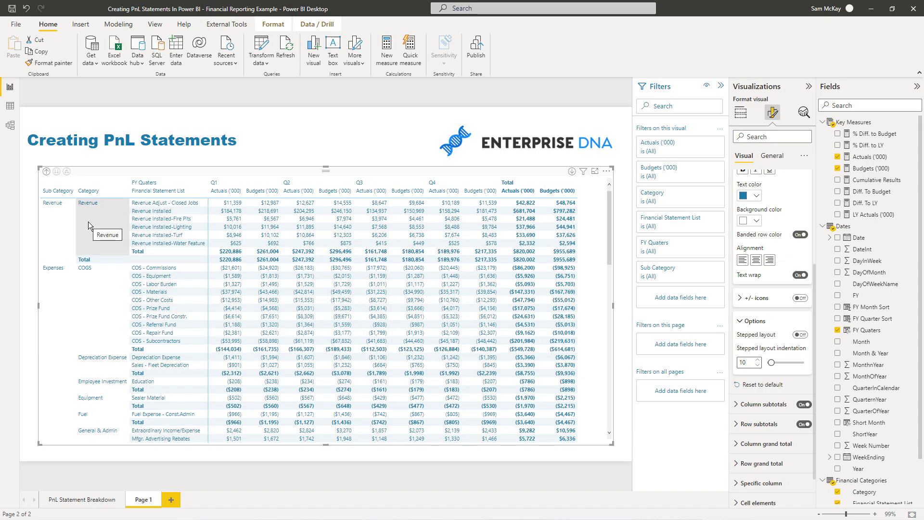
Step: Highlight the Revenue Adjust - Closed Jobs, Revenue Installed and Revenue Installed-Fire Pits rows in the matrix together
left_click(147, 219)
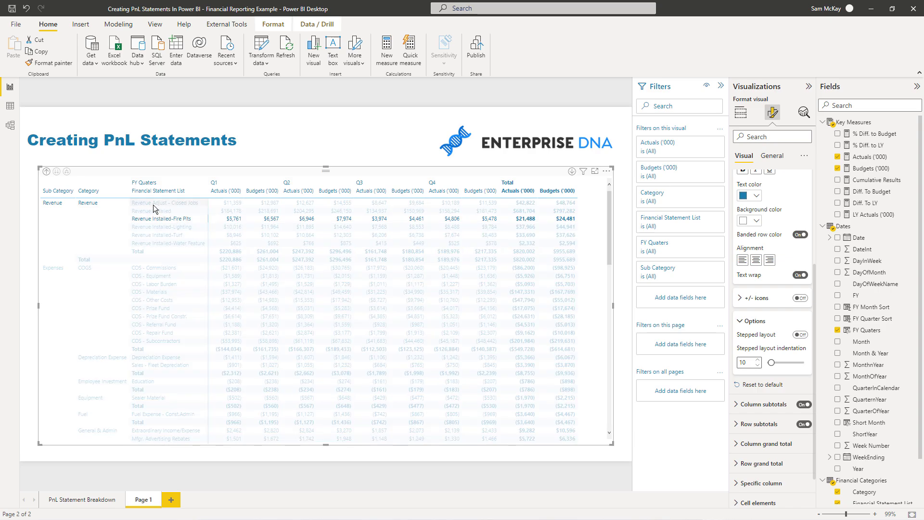
left_click(153, 203)
left_click(153, 211, "ctrl")
left_click(154, 219, "ctrl")
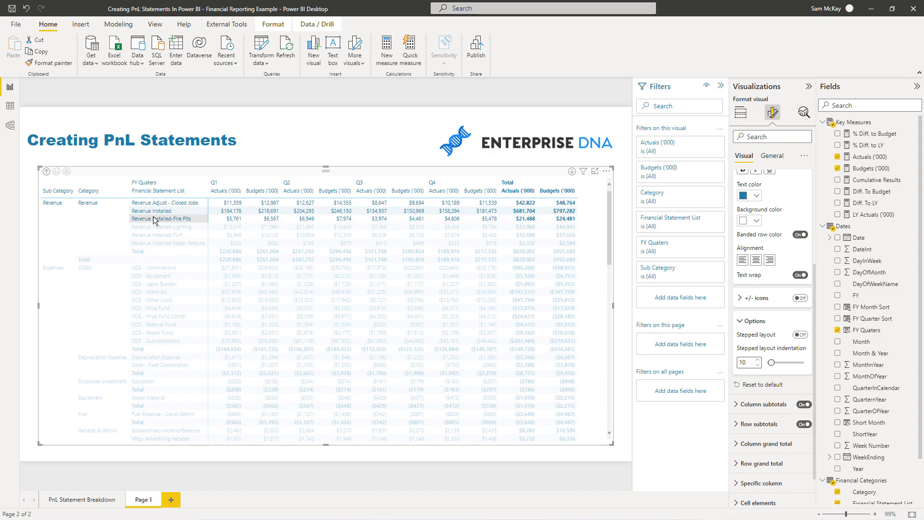